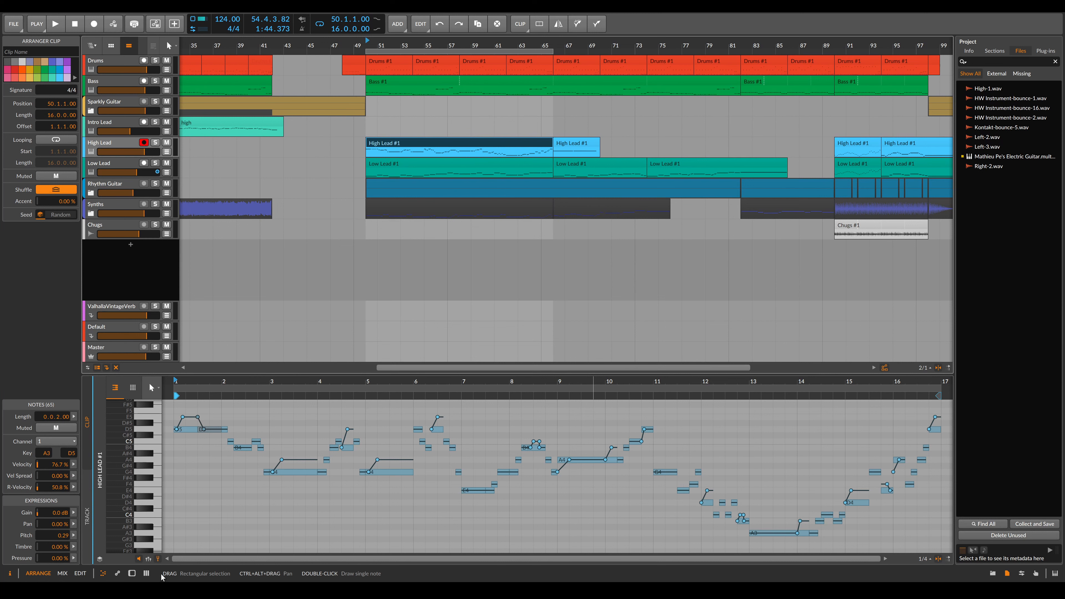
On the High Lead track, deactivate the Sampler and activate the Time Shift and Kontakt devices.
key("ctrl+a")
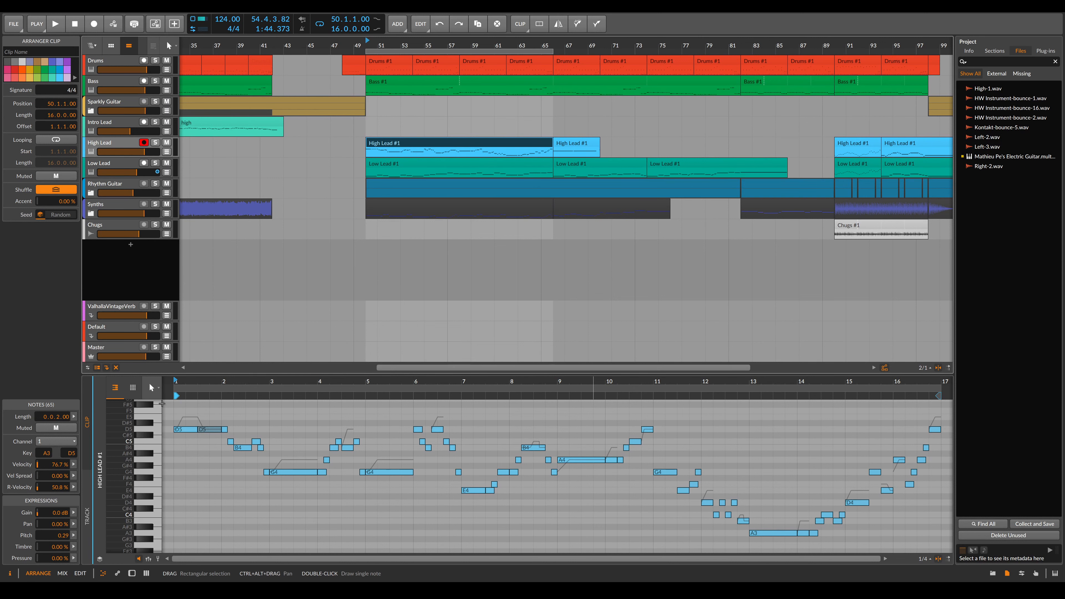
key("d")
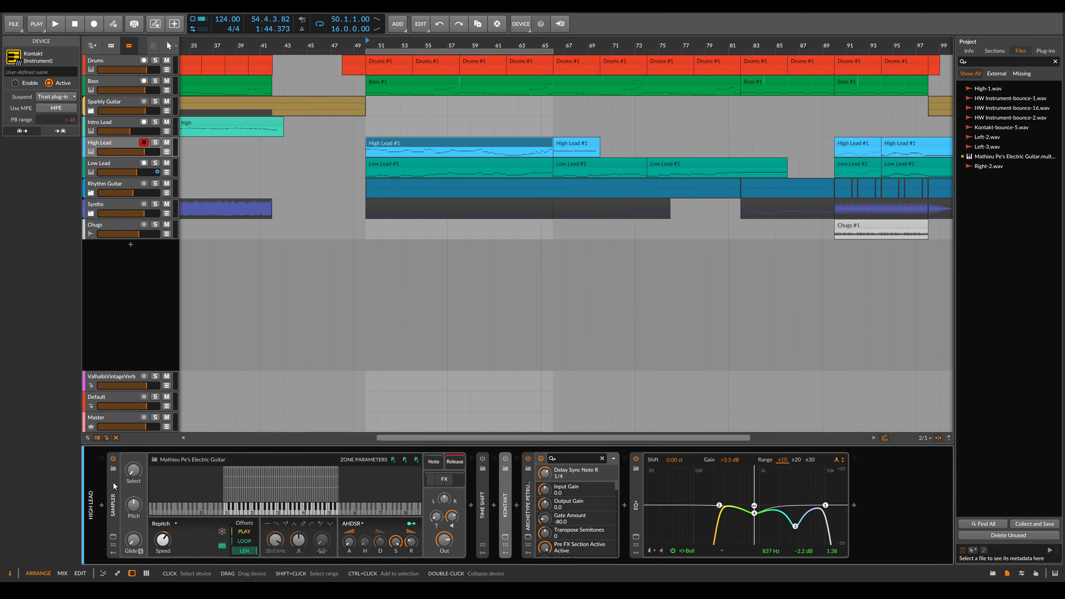
left_click(114, 478)
left_click(113, 482)
left_click(136, 458)
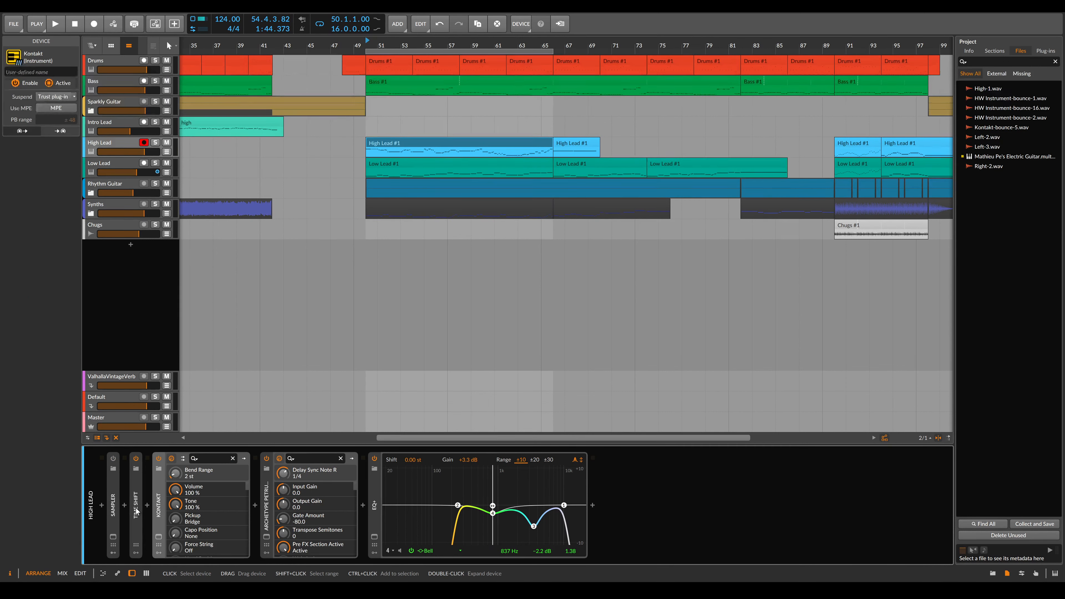
Open the first High Lead clip's notes and play the arrangement from bar 50 to hear its pitch bends.
double_click(406, 142)
key("space")
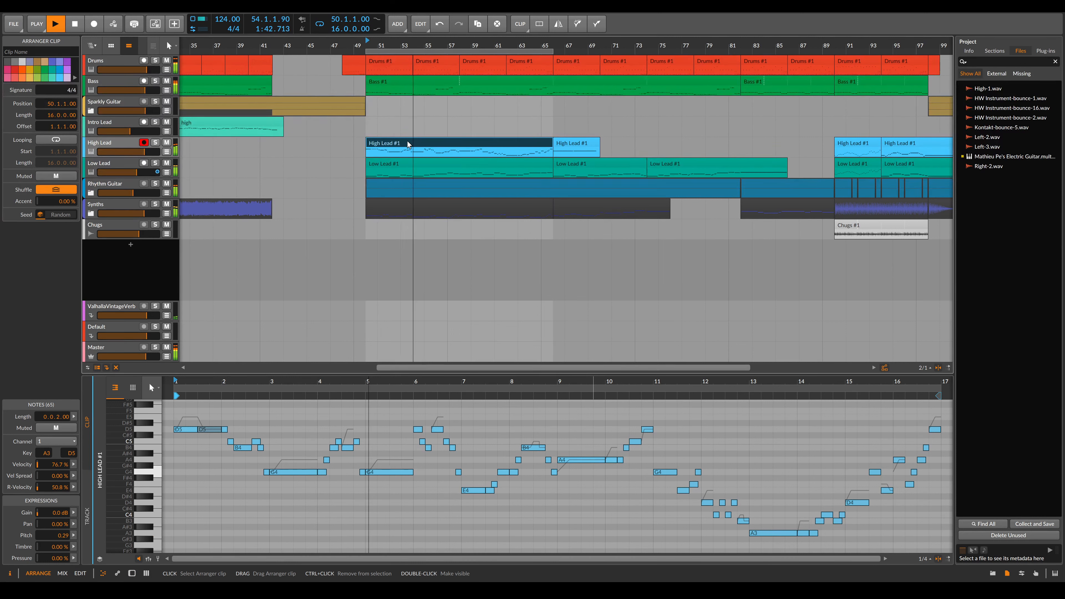
key("space")
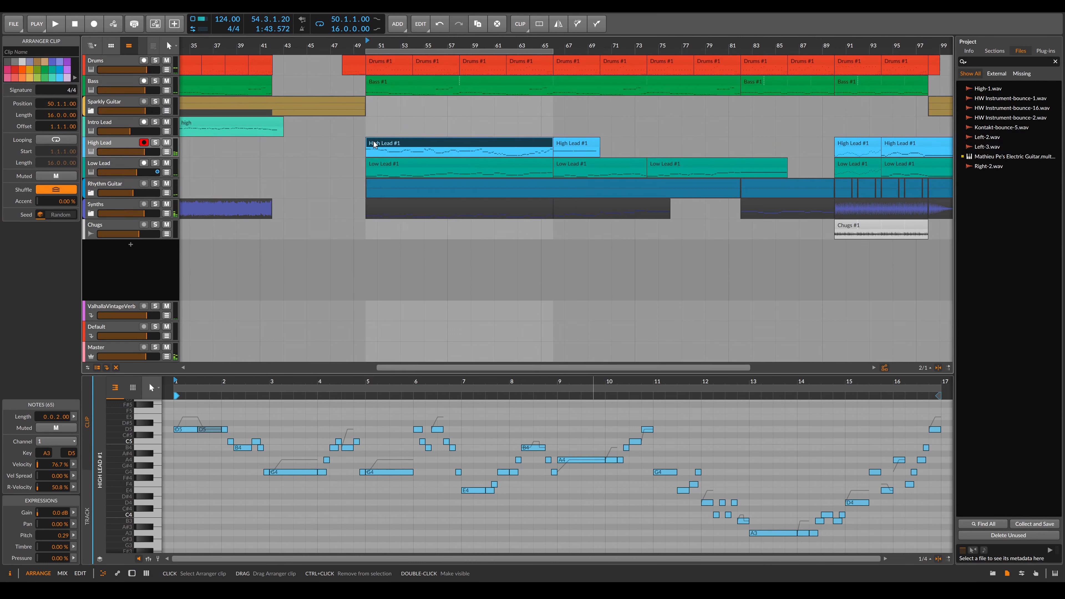
In High Lead's Kontakt instrument, set the MIDI channel to Omni and the bend range to 12 semitones.
double_click(123, 143)
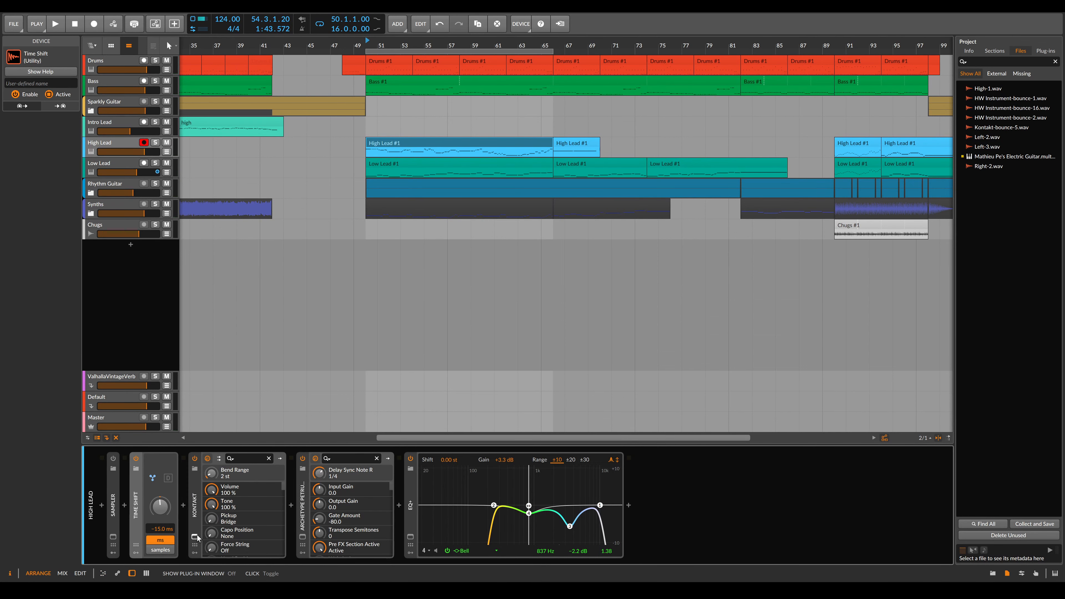
left_click(196, 537)
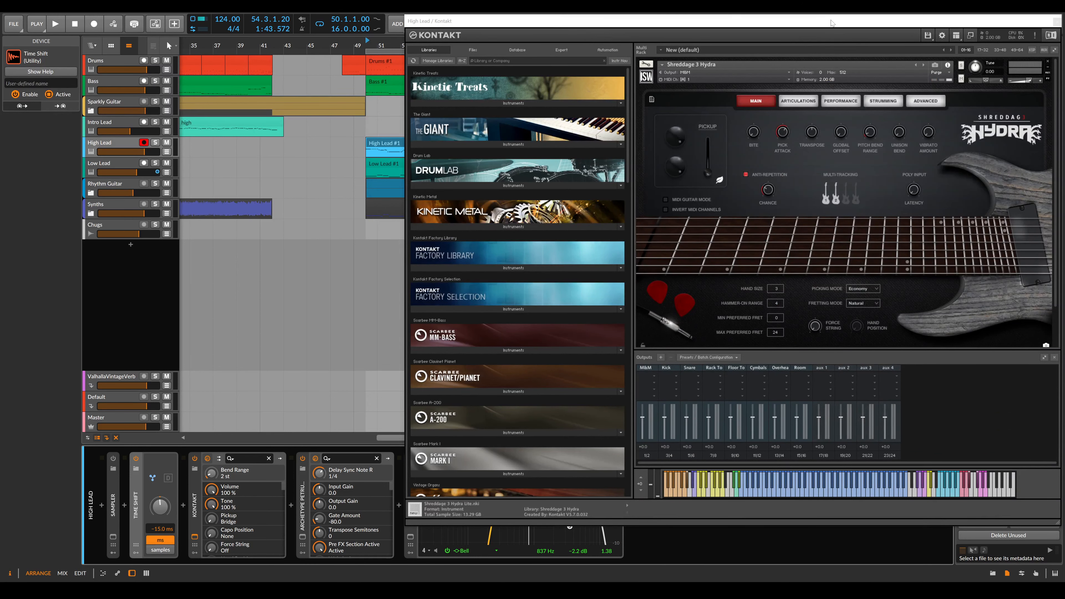
left_click_drag(831, 23, 771, 22)
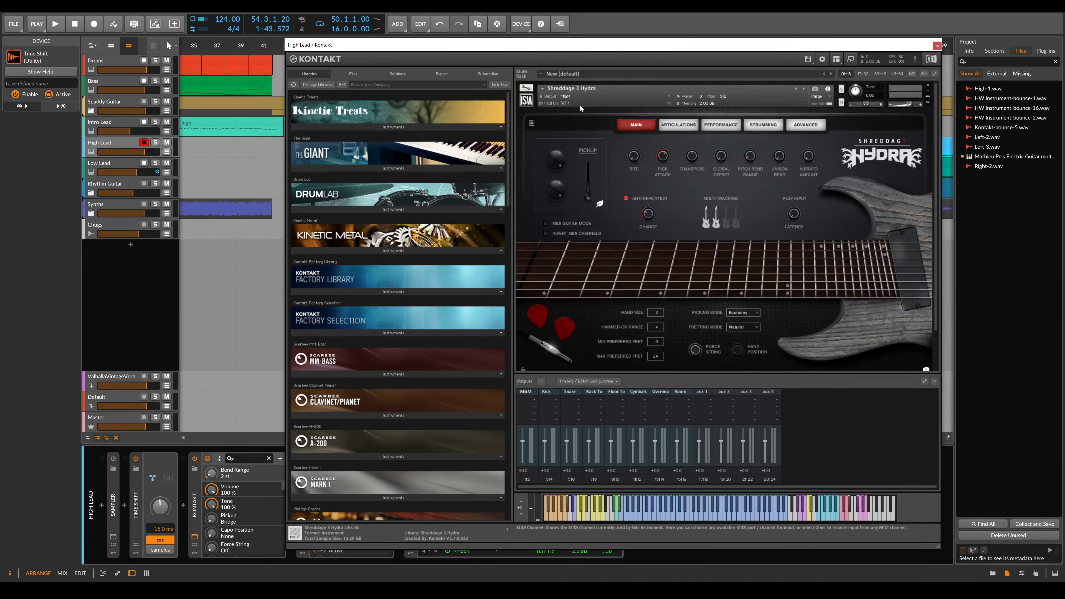
left_click(665, 104)
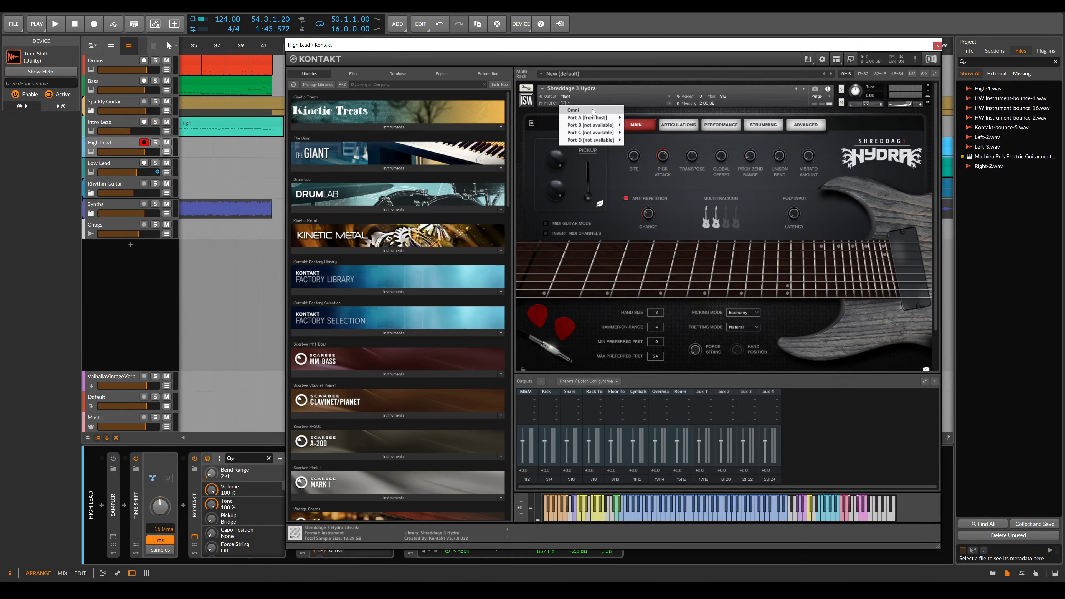
left_click(593, 111)
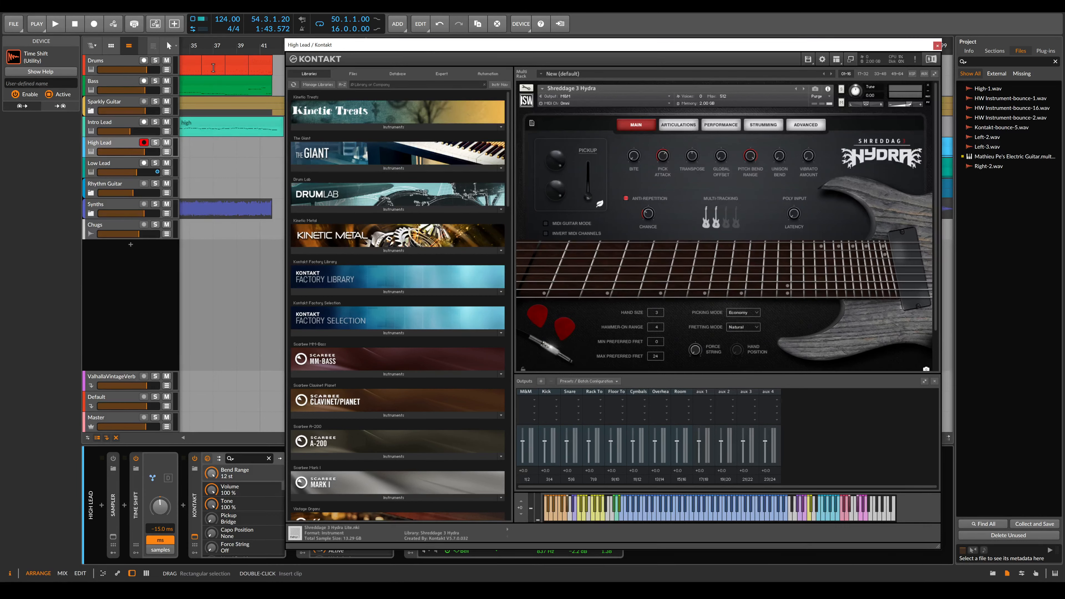
left_click(937, 46)
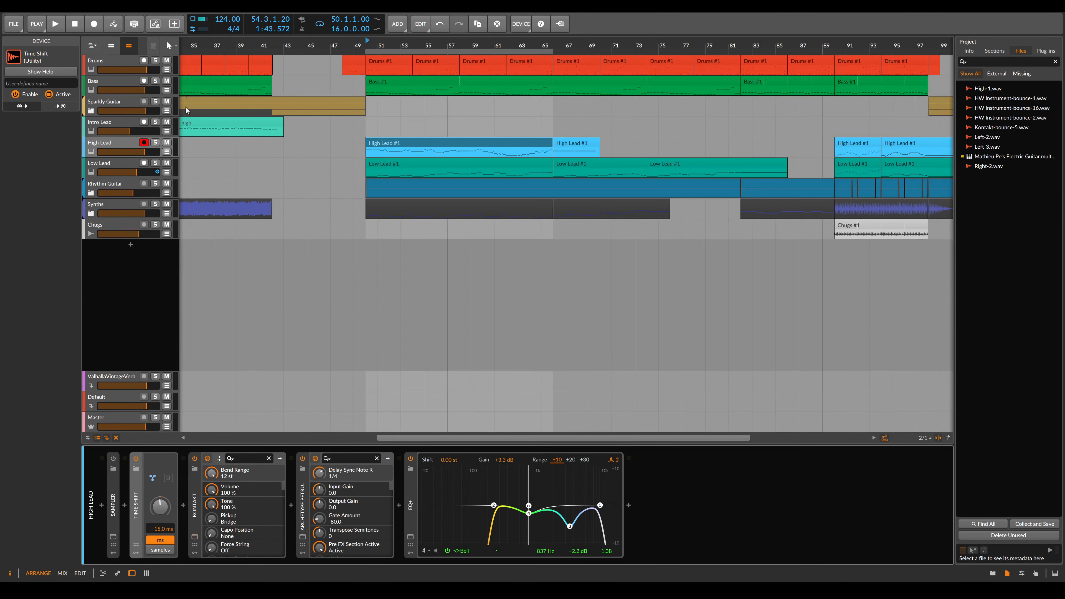
Enable MPE for High Lead's Kontakt device and set its pitch-bend range to 12.
left_click(121, 145)
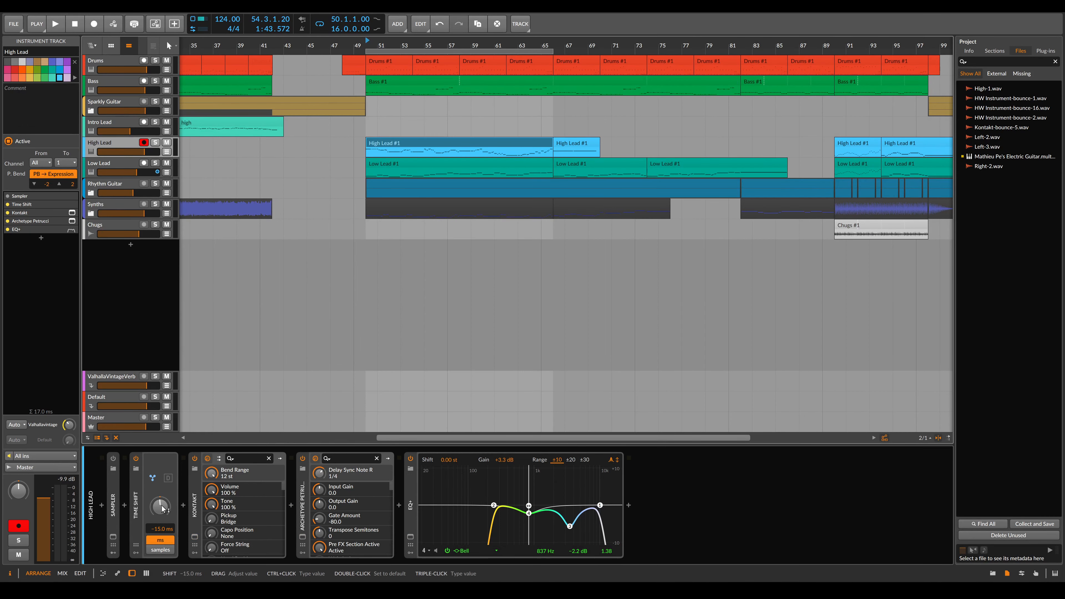
left_click(198, 506)
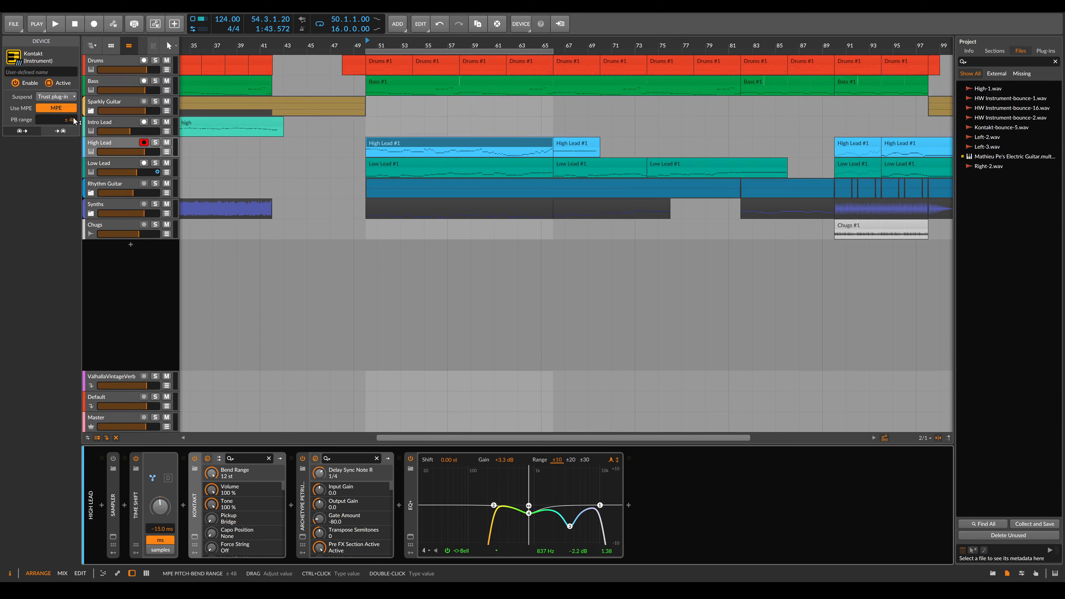
left_click_drag(73, 119, 74, 123)
Play the first High Lead clip in solo to check its pitch bends, and bring its notes back into view.
left_click(155, 143)
left_click(402, 140)
key("space")
double_click(405, 142)
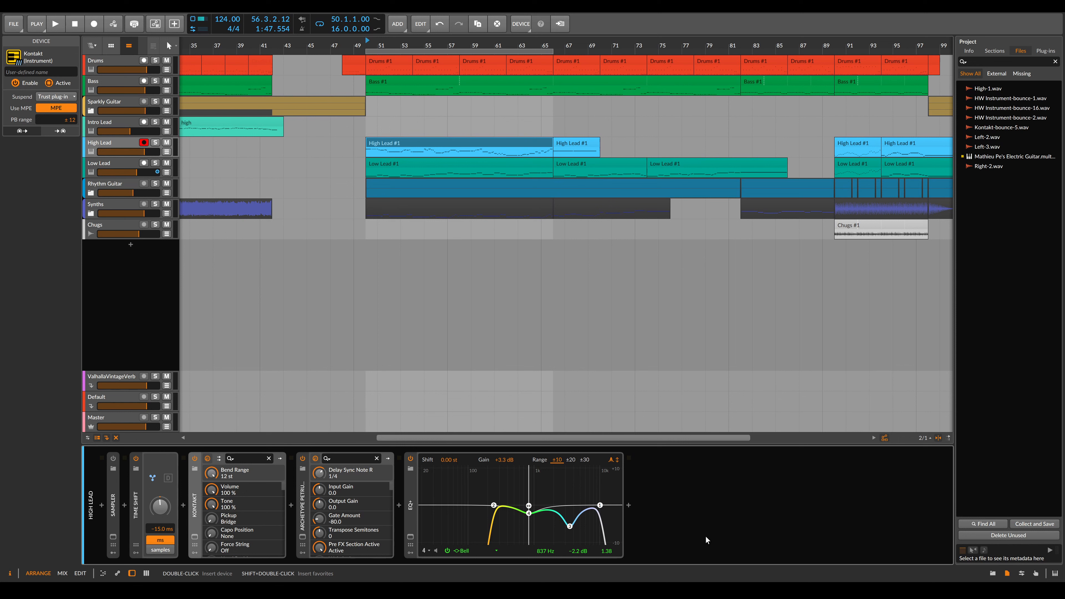
key("e")
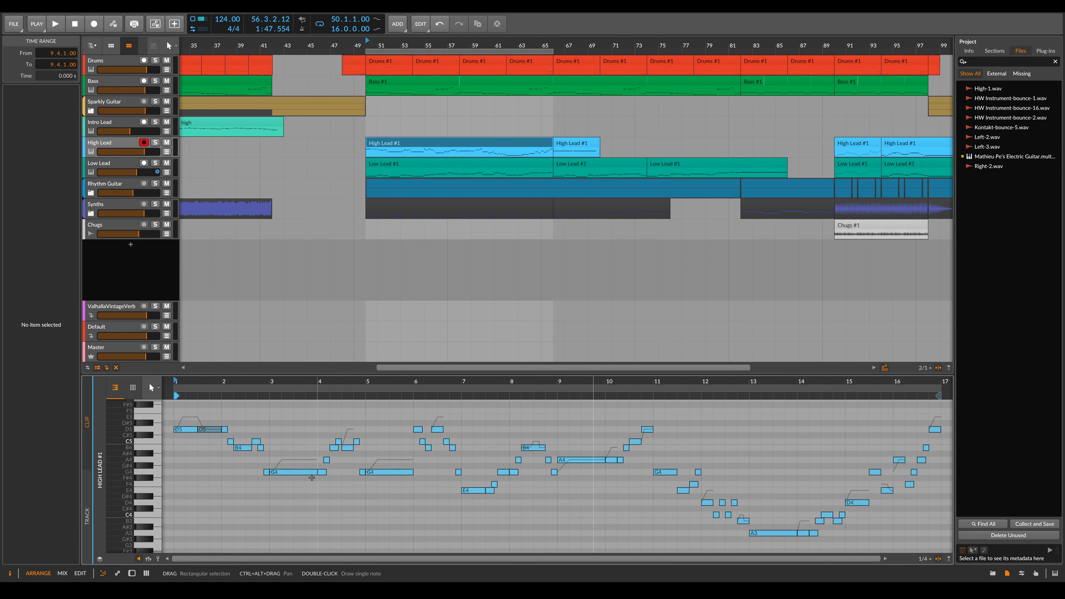
Add a LABS instrument track and copy the first High Lead clip onto it at bar 50.
left_click(158, 559)
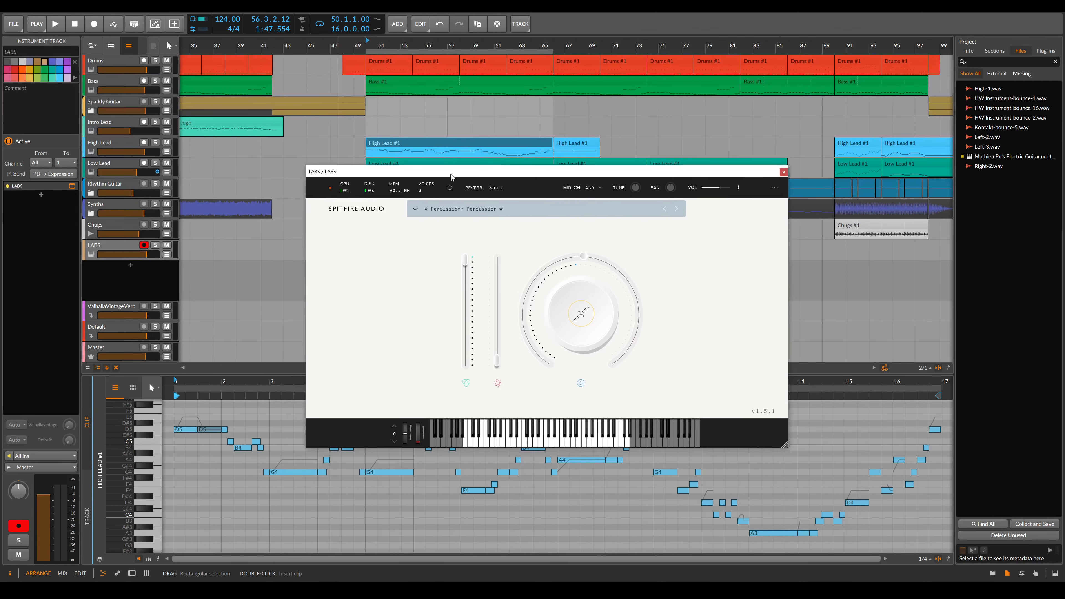
left_click_drag(431, 165, 414, 262)
left_click_drag(406, 140, 409, 245)
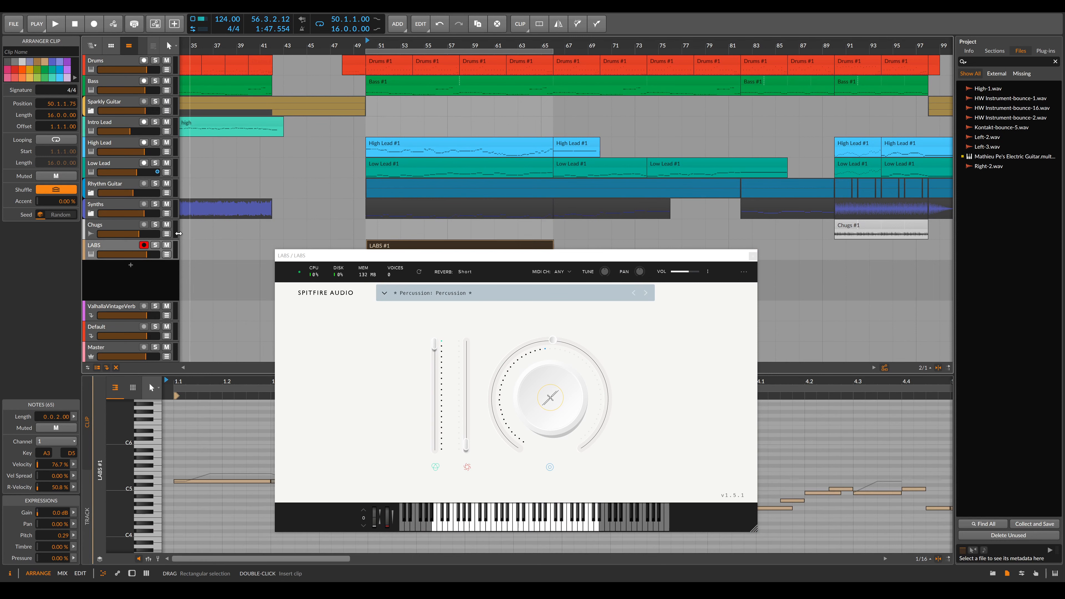
Solo the LABS track, load the Electric Guitars preset 80s - Lead, and move the plug-in window off the clip.
left_click(155, 245)
left_click(393, 294)
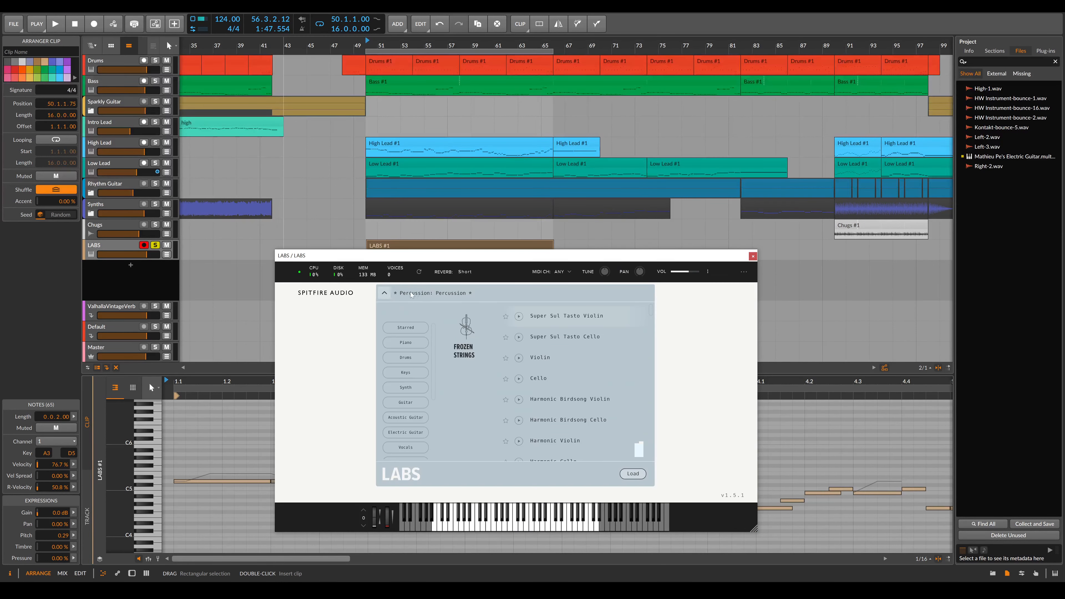
left_click(405, 403)
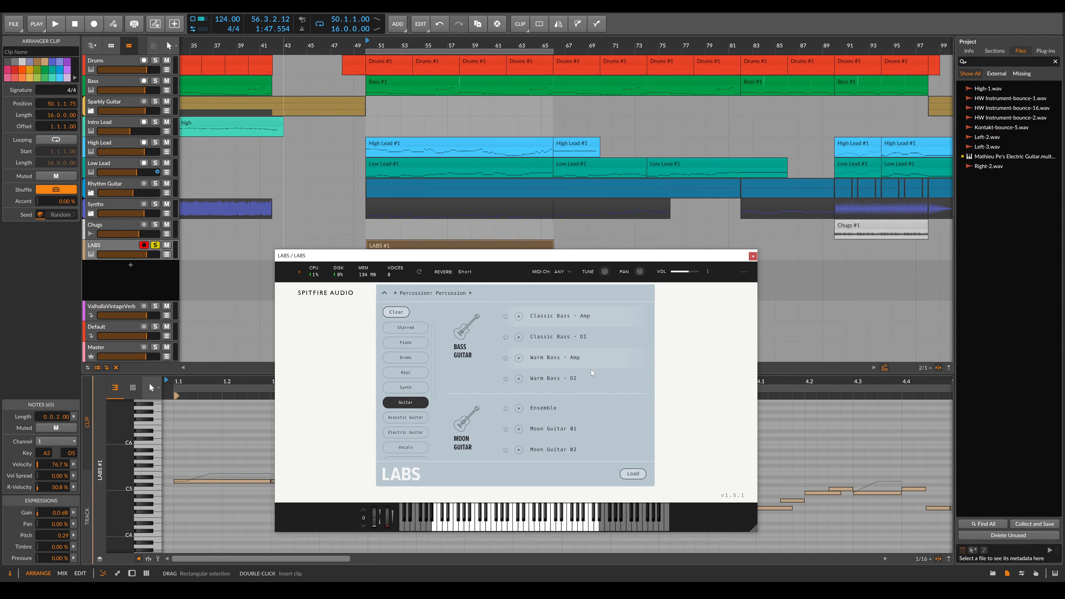
scroll(558, 403, "down", 5)
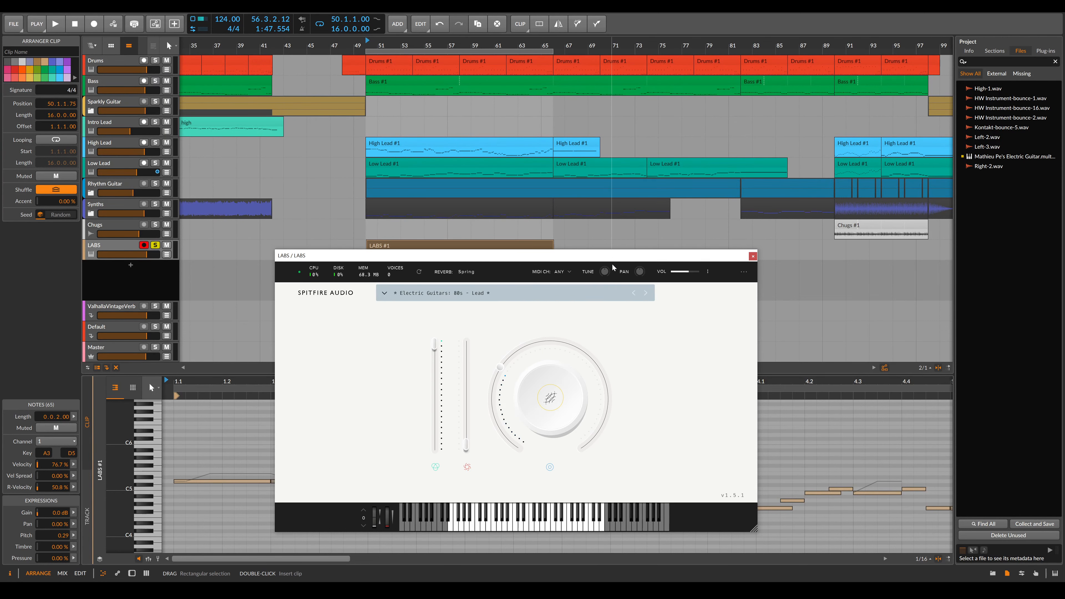
left_click_drag(613, 255, 908, 224)
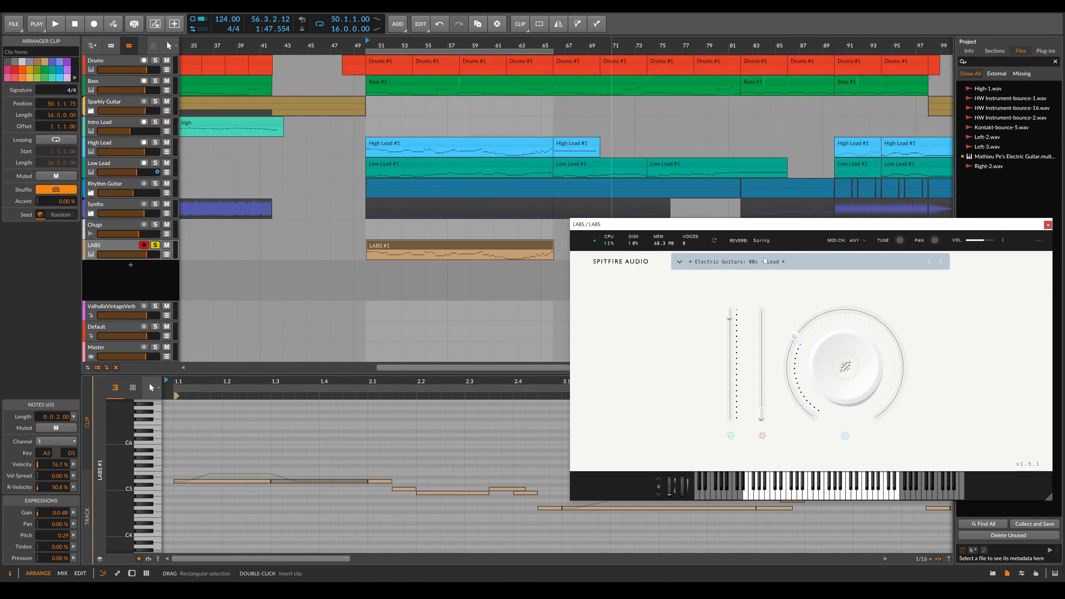
Play the copied LABS clip to hear how its pitch bends sound.
left_click(379, 246)
key("space")
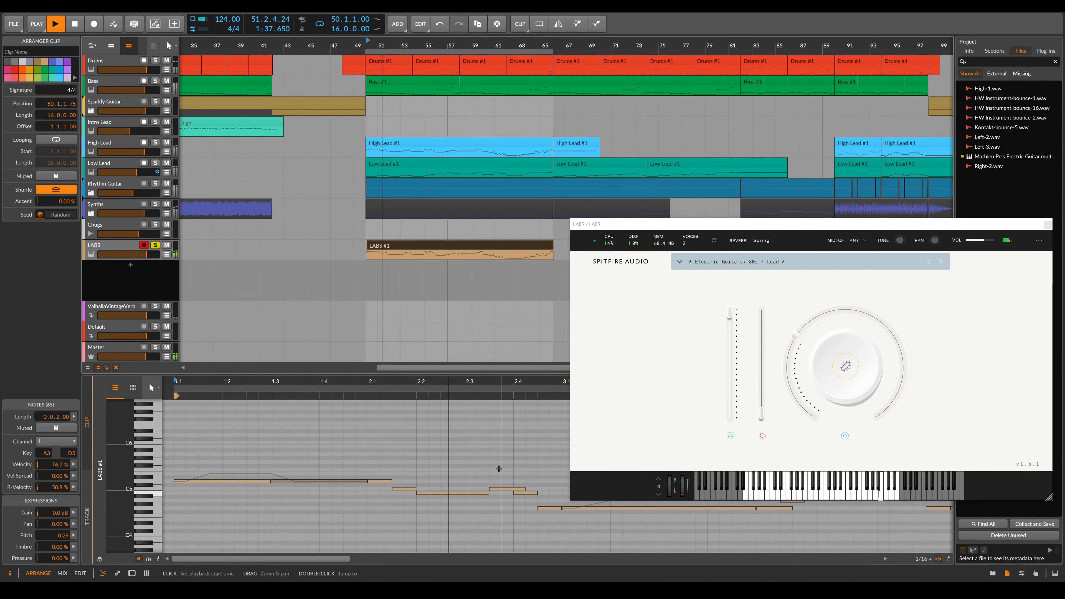
left_click_drag(501, 381, 294, 336)
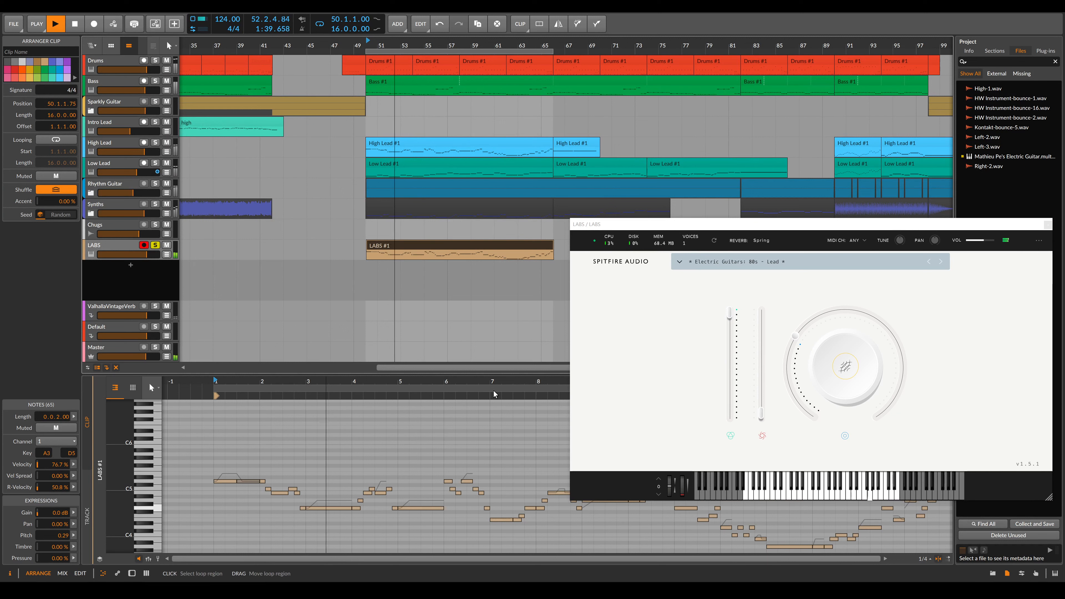
key("space")
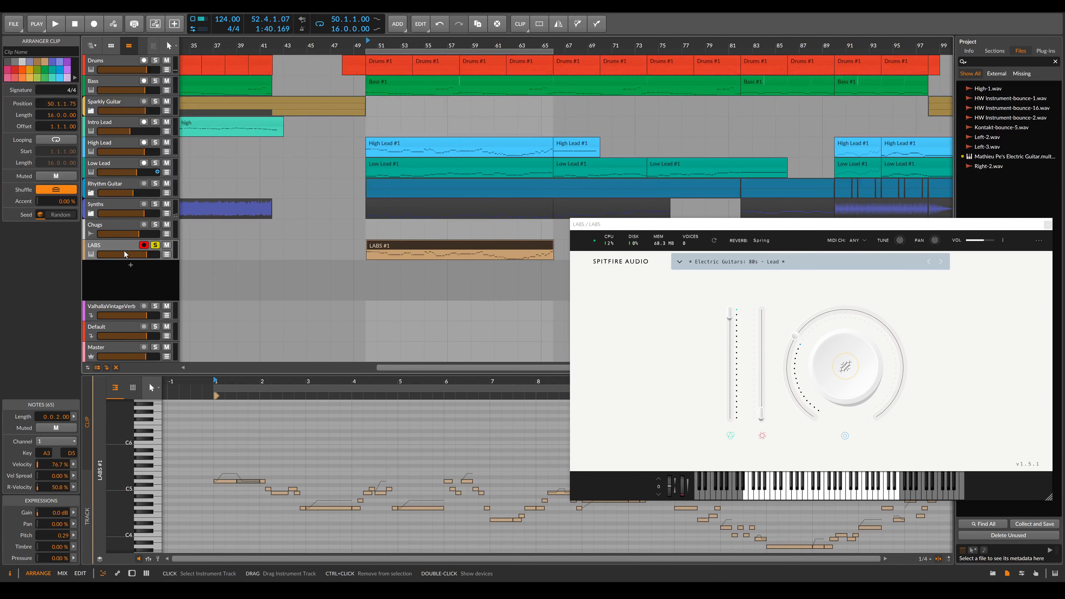
Enable MPE for the LABS device, close its plug-in window, and set its pitch-bend range to 2.
left_click(107, 245)
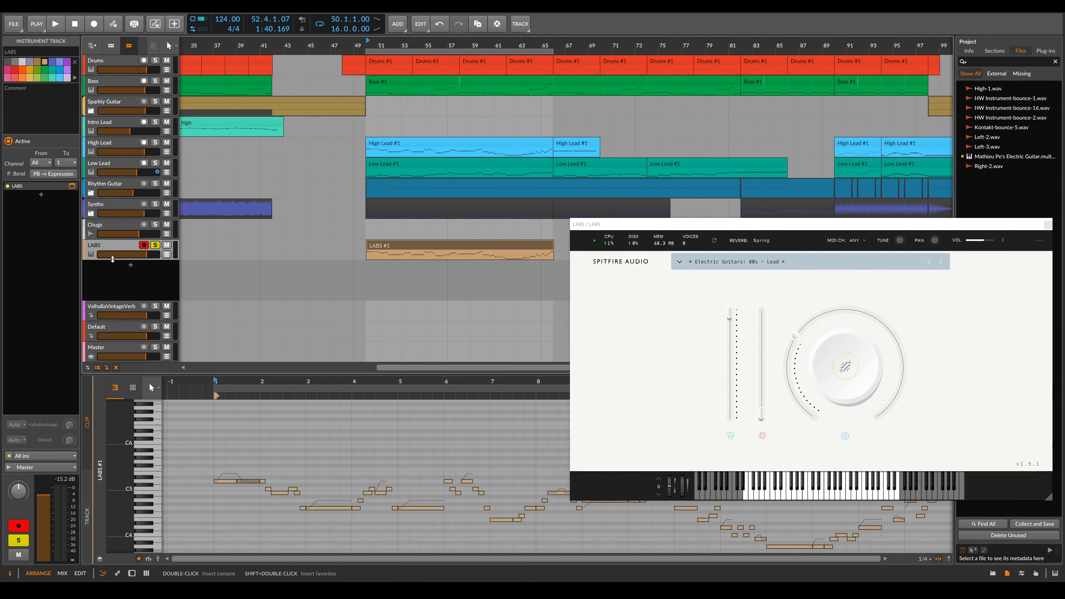
key("d")
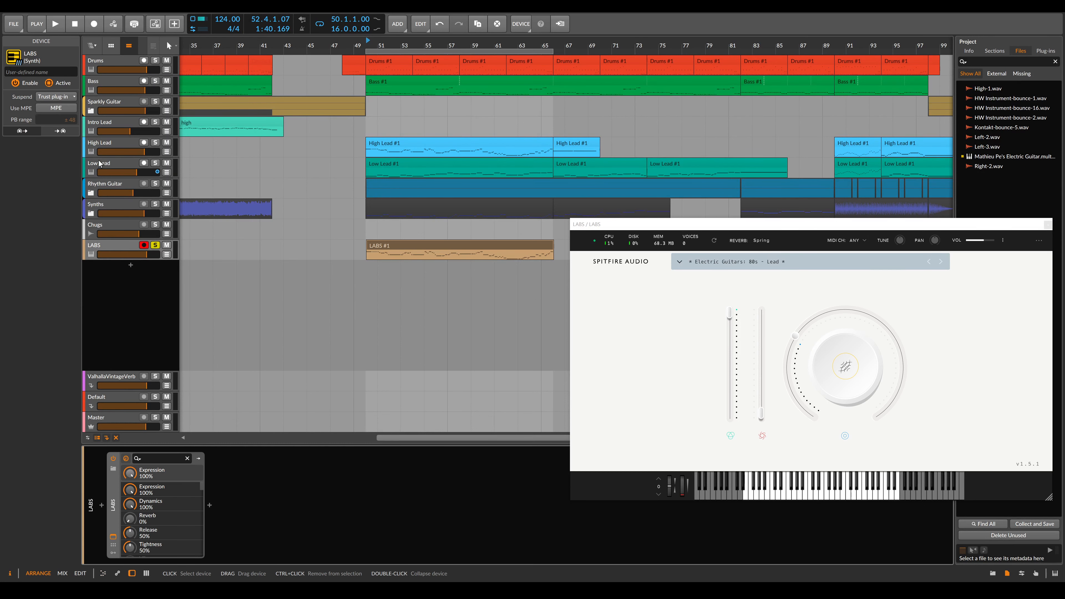
left_click(68, 108)
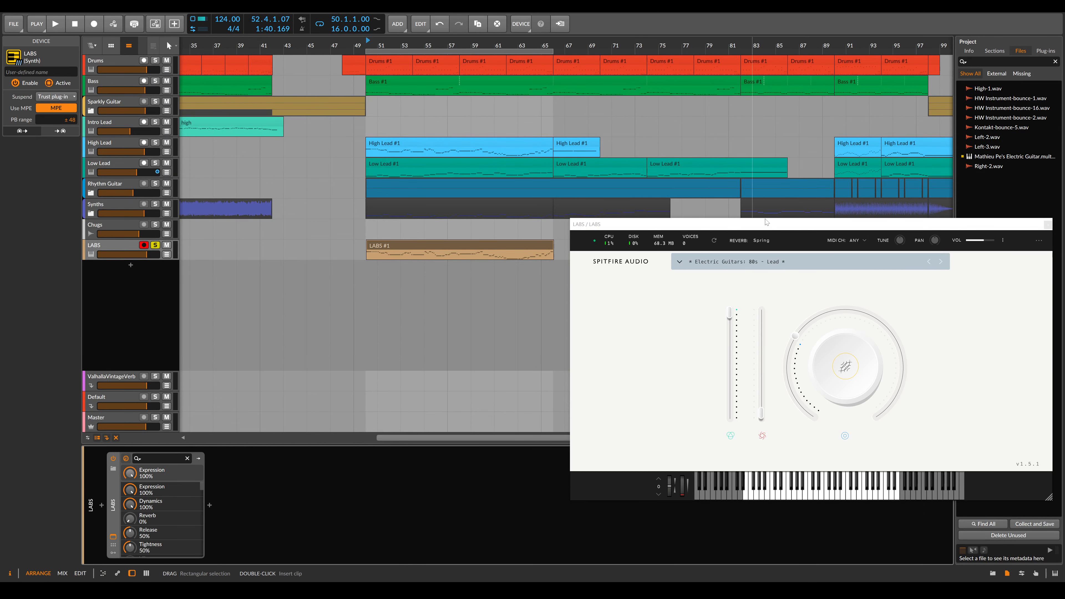
left_click_drag(766, 222, 684, 202)
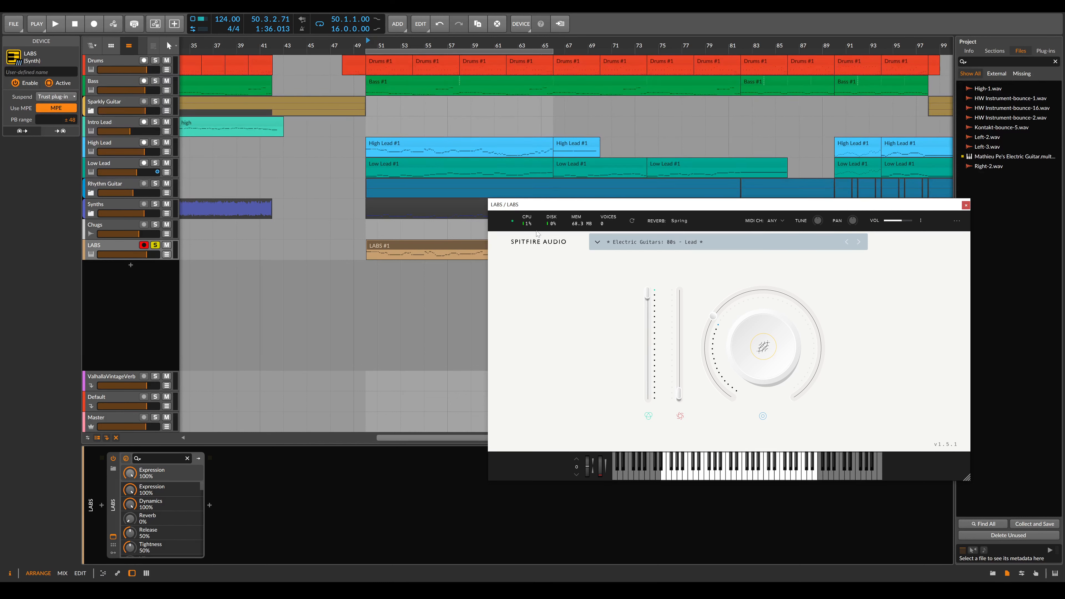
left_click(966, 205)
left_click(121, 251)
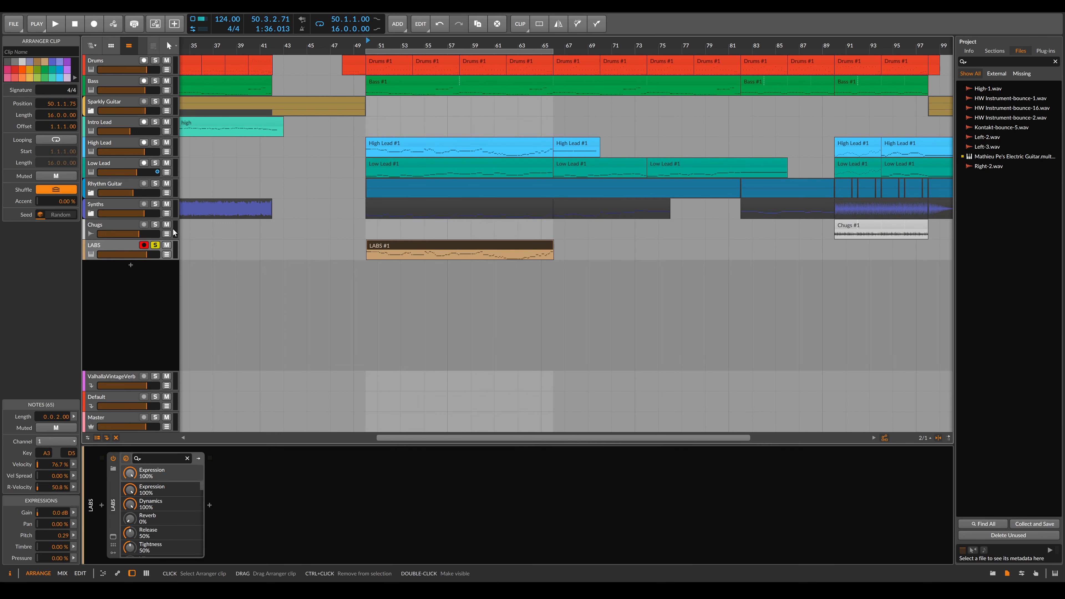
left_click(113, 499)
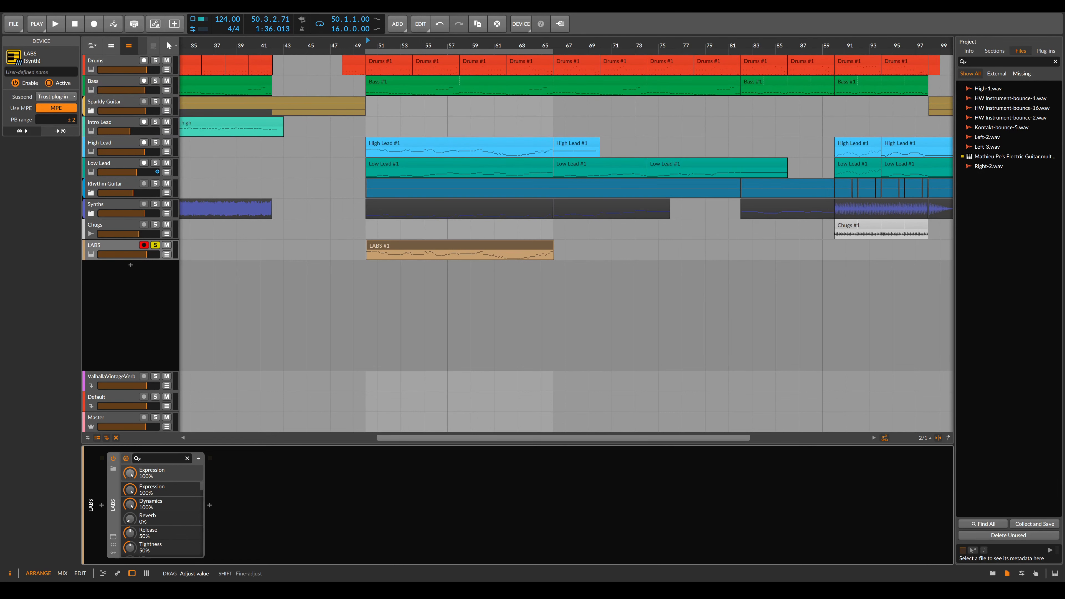
Open the LABS clip's notes and play it again with MPE enabled.
double_click(386, 246)
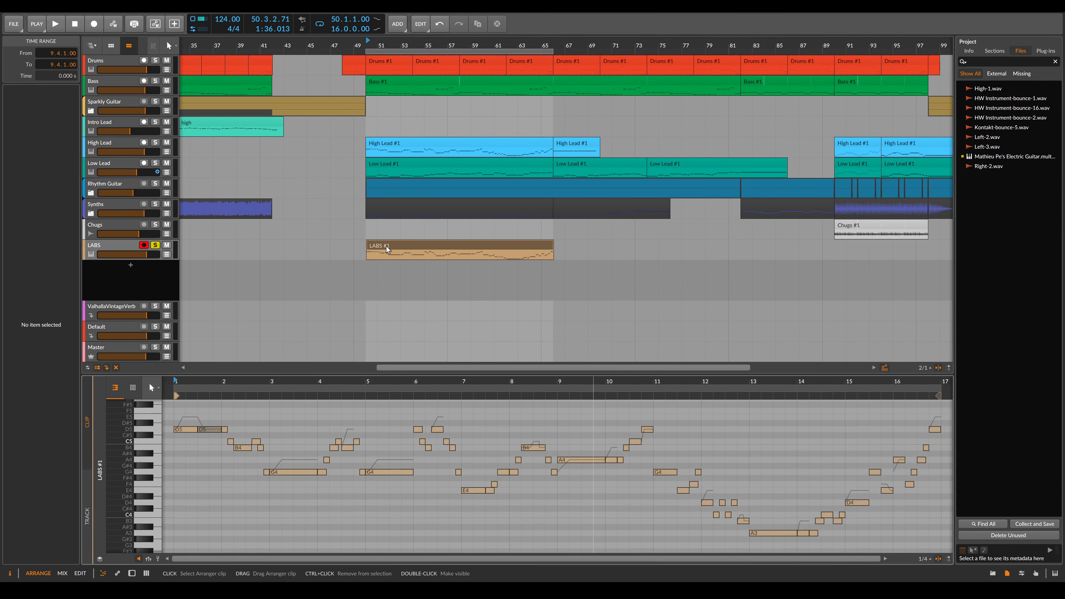
key("space")
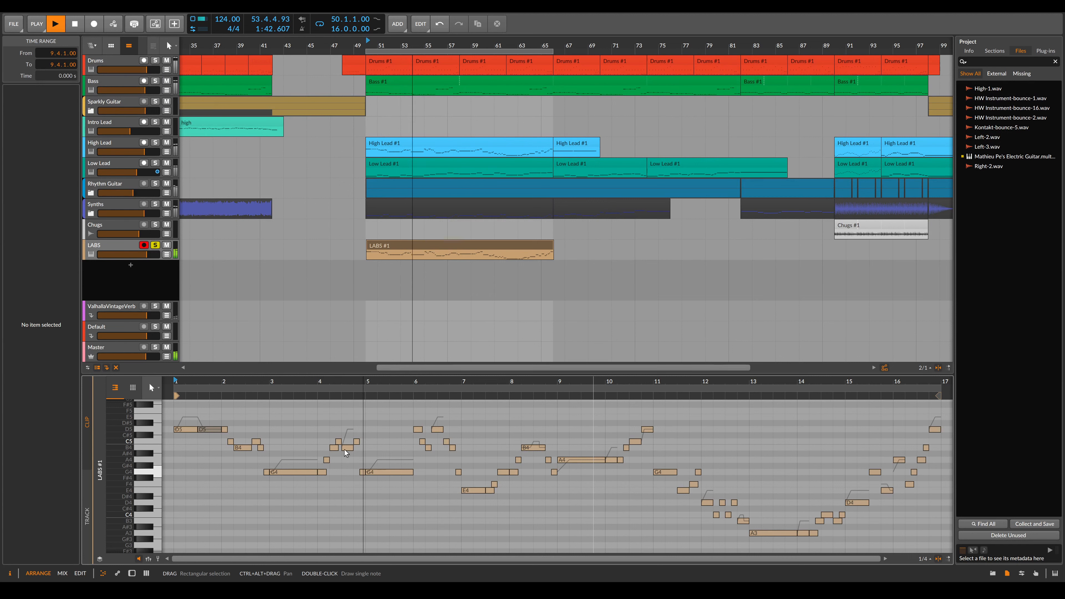
key("space")
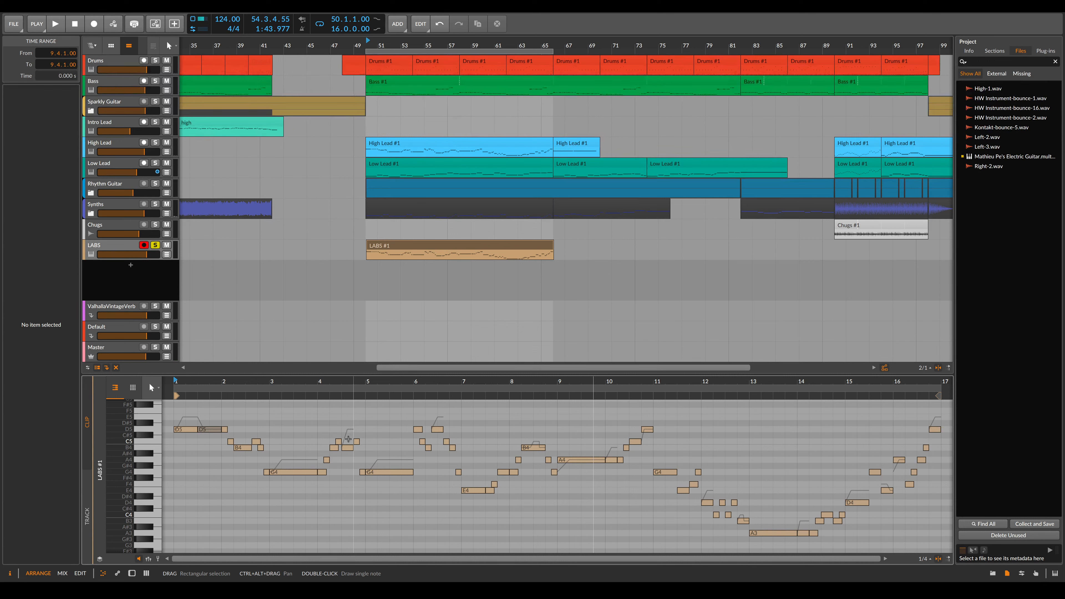
Undo the addition of the LABS track and its copied clip, and play the High Lead clip from bar 50.
left_click(441, 242)
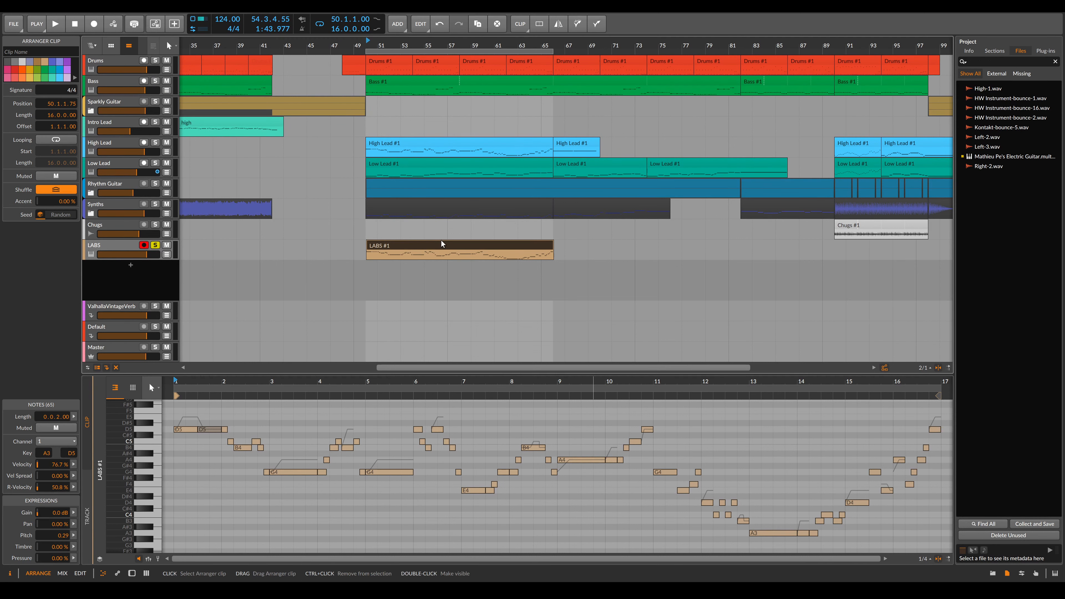
left_click(122, 249)
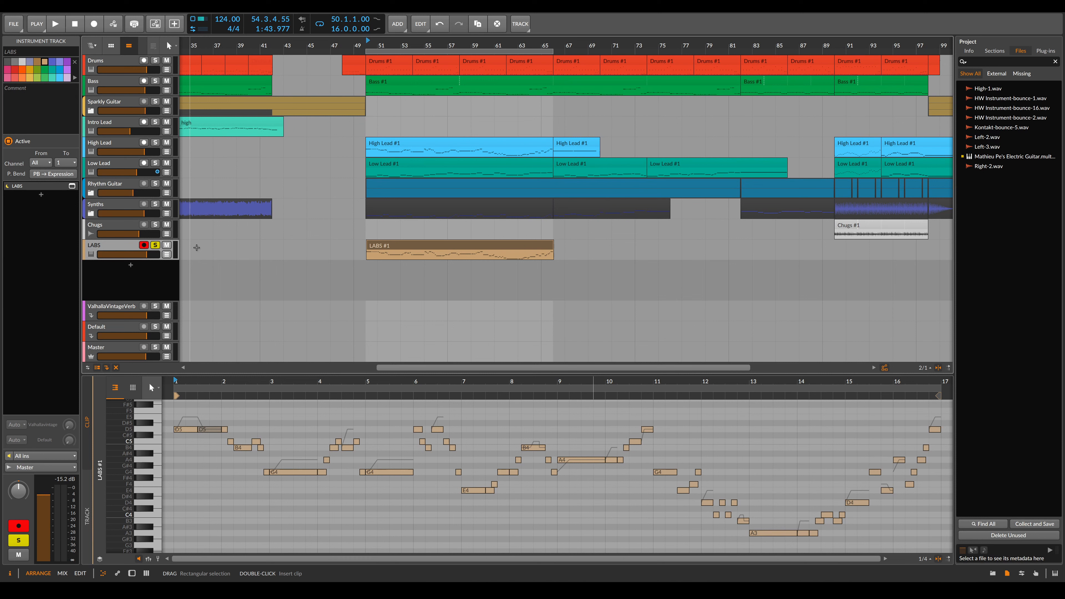
key("ctrl+z")
key("space")
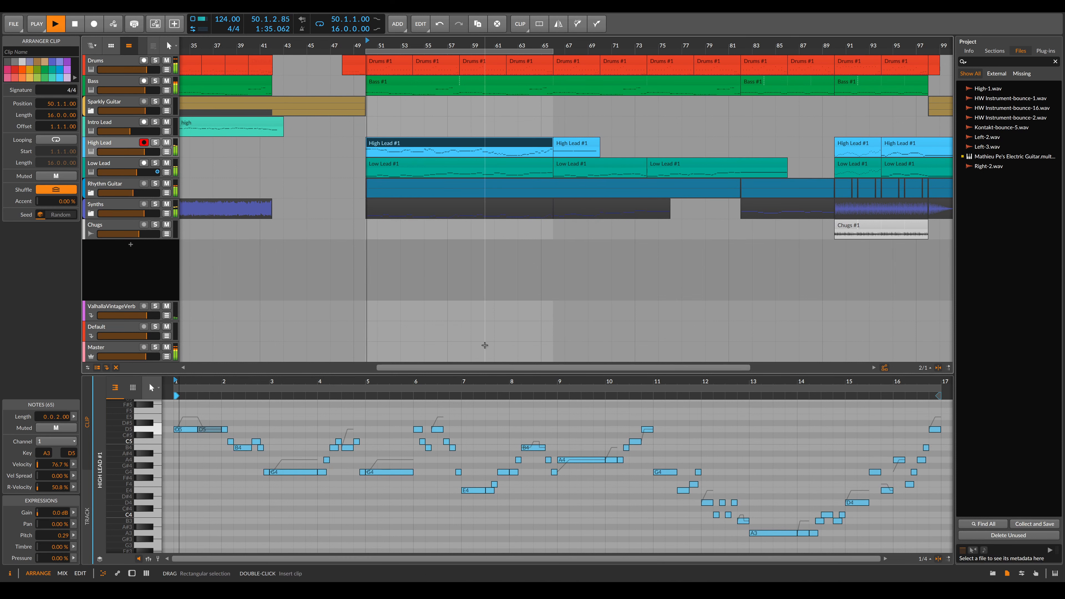